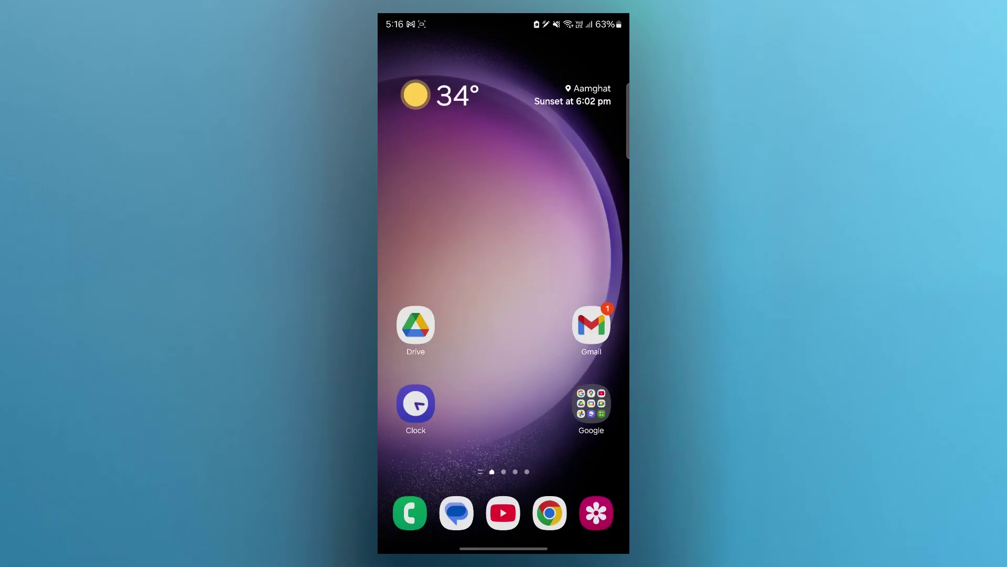
# Leave YouTube for Chrome and search Google for 'youtube premium student'.
pyautogui.click(504, 514)
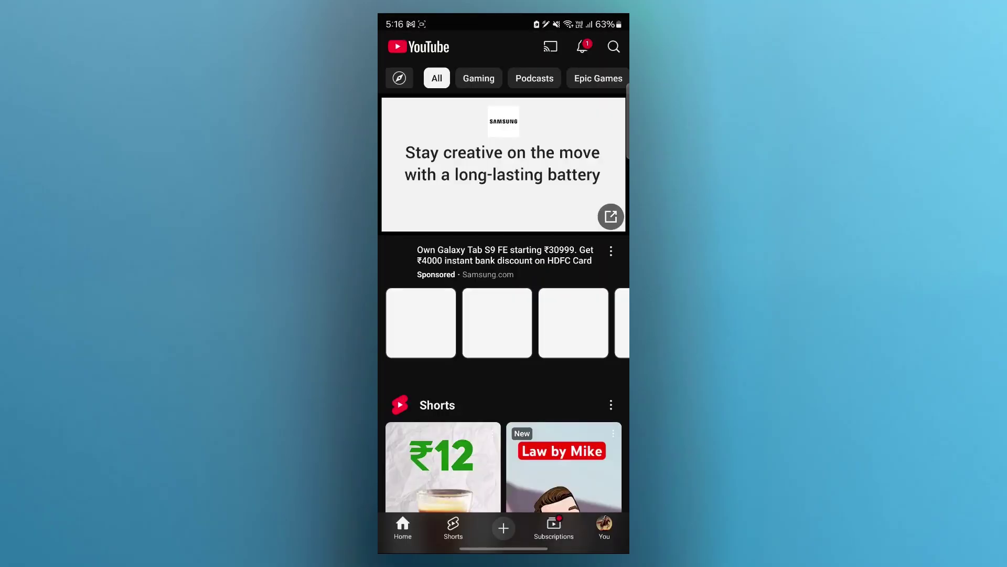
pyautogui.scroll(-3, 503, 315)
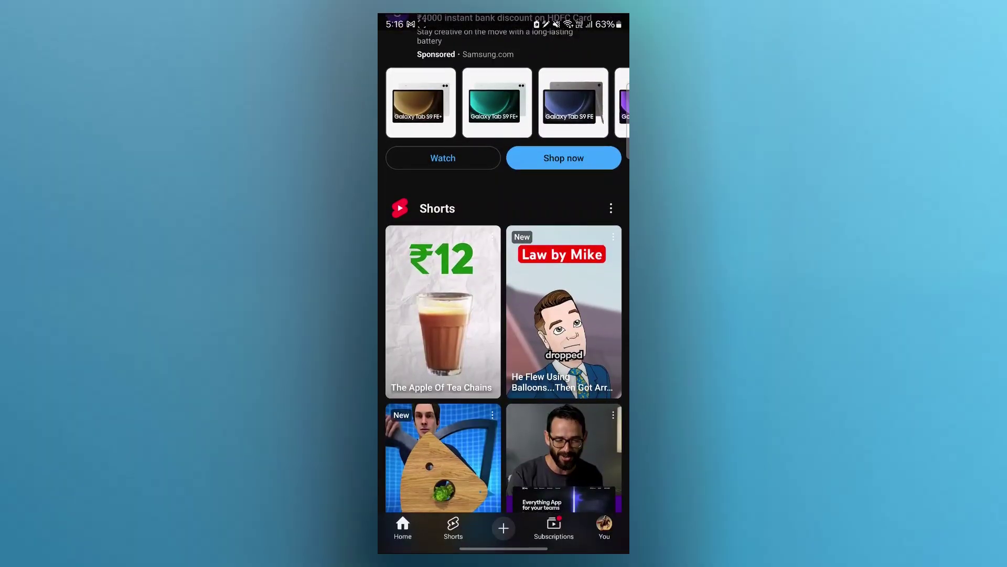
pyautogui.scroll(-1, 504, 315)
pyautogui.scroll(-1, 505, 315)
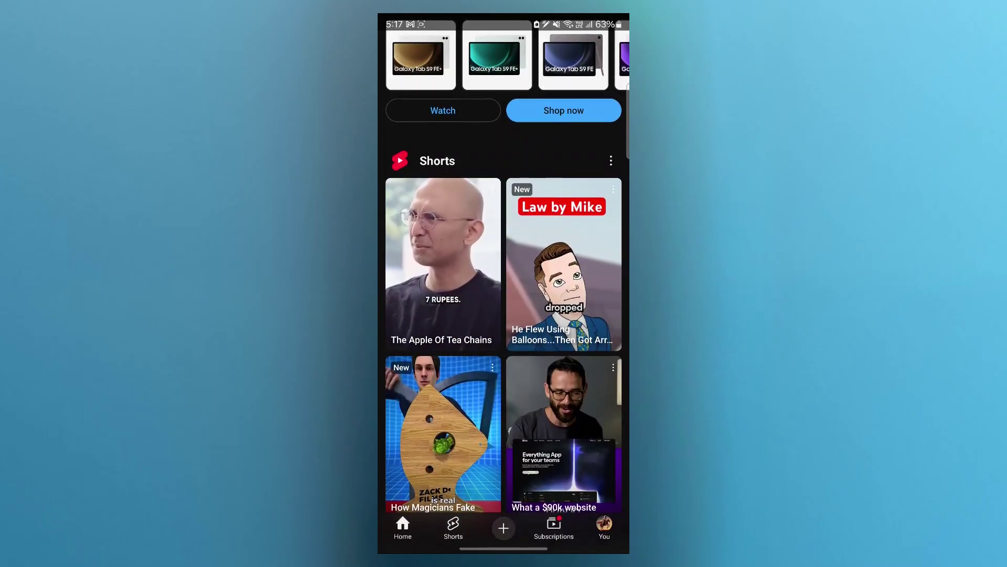
pyautogui.scroll(-1, 504, 315)
pyautogui.press('super')
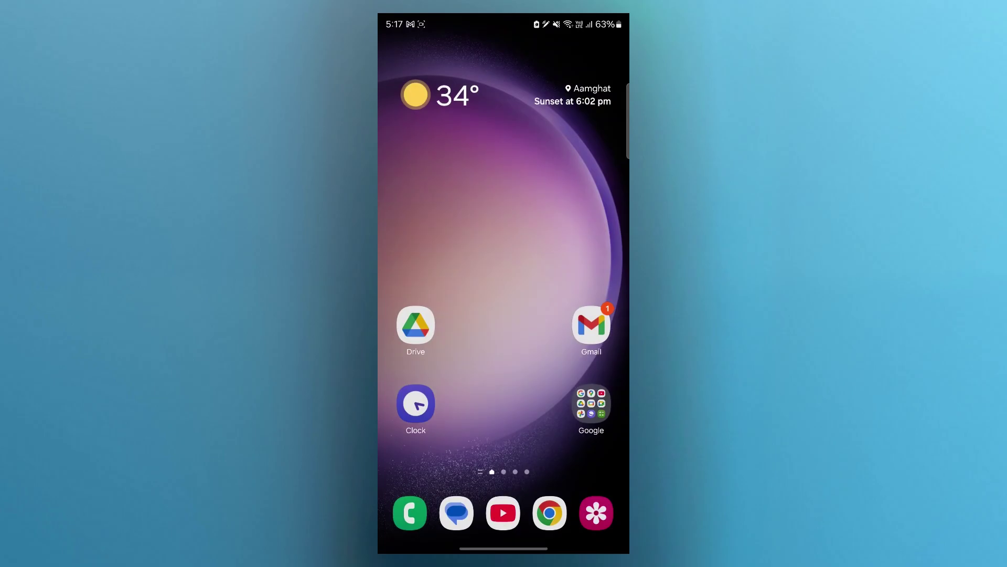
pyautogui.click(549, 513)
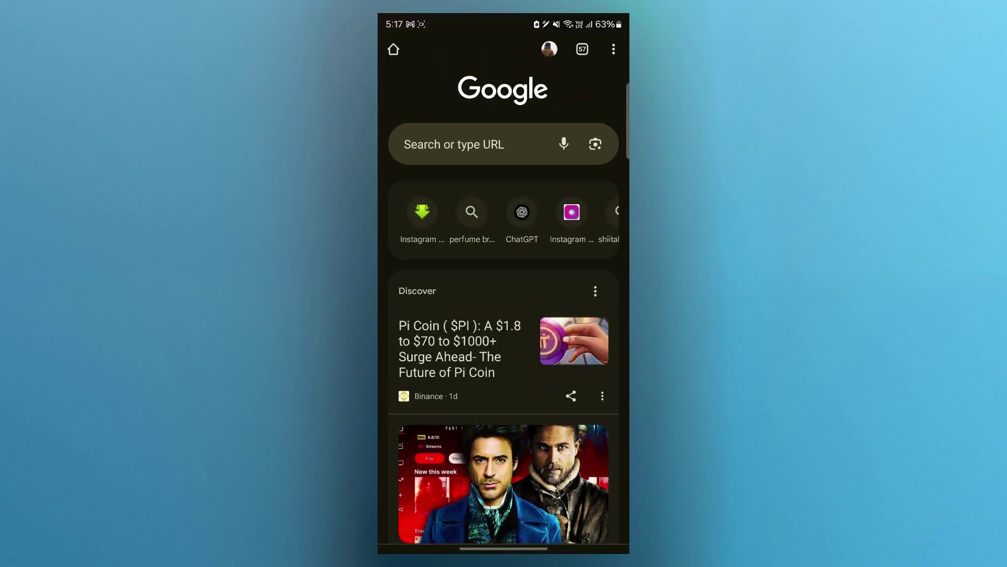
pyautogui.click(473, 144)
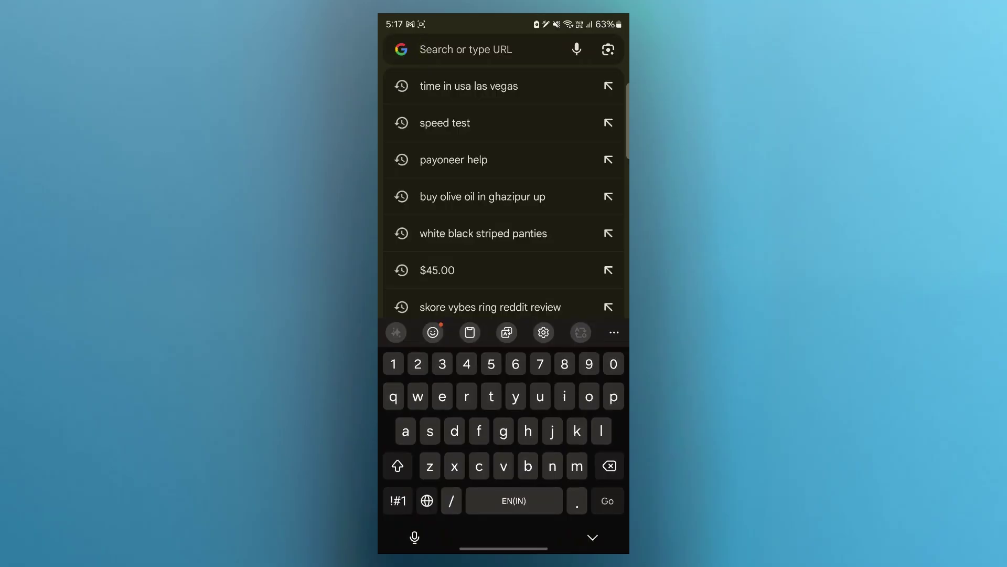
pyautogui.click(516, 396)
pyautogui.click(589, 396)
pyautogui.click(540, 396)
pyautogui.write('tube premi')
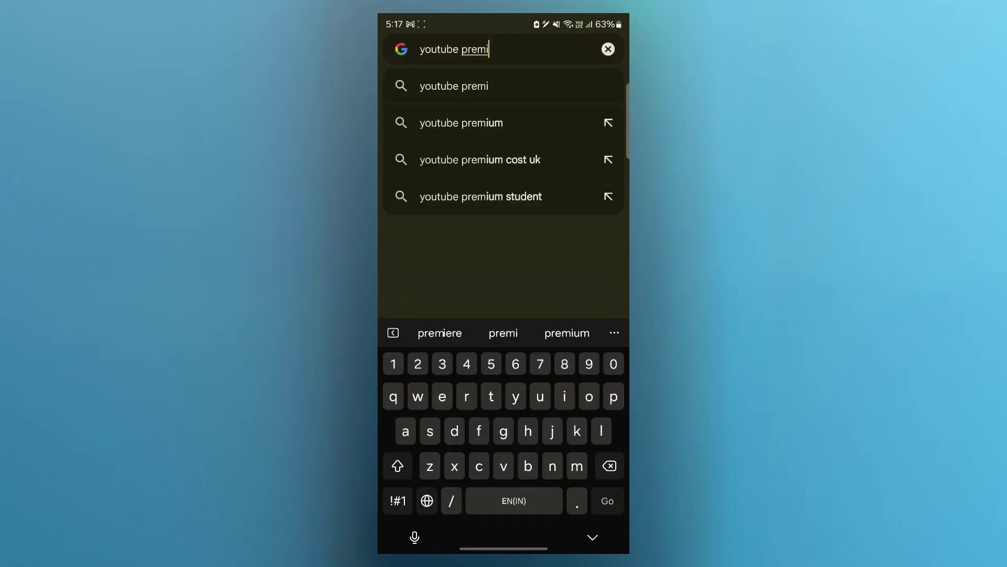
pyautogui.write('um stu')
pyautogui.click(472, 123)
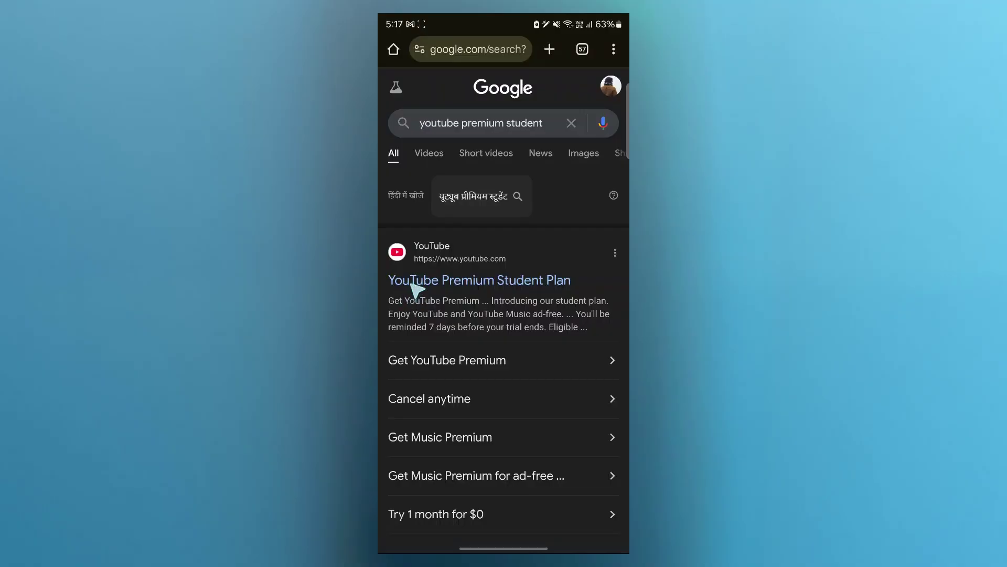
# Open the Premium Student Plan result, start the ₹0 one-month trial, and continue to SheerID.
pyautogui.click(510, 279)
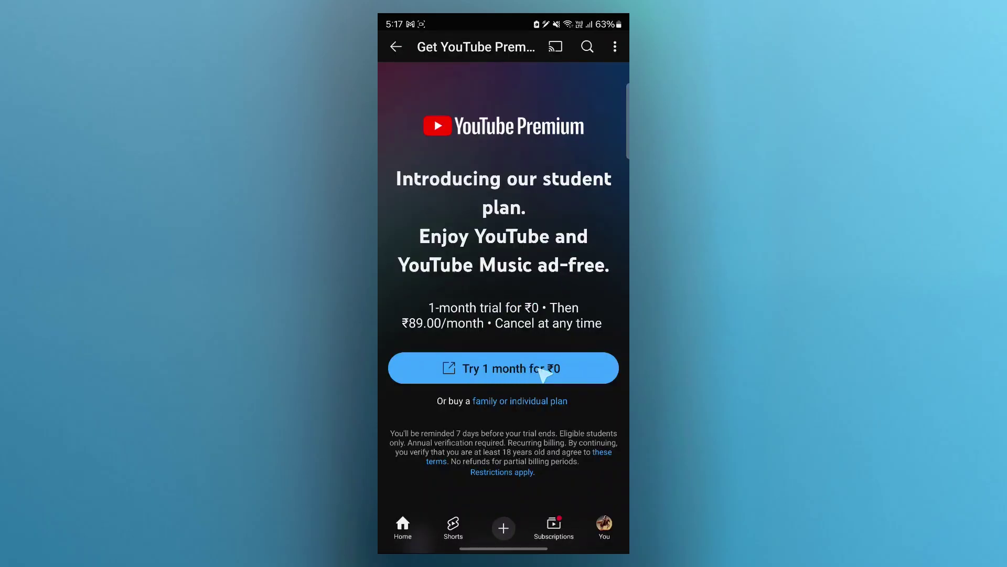
pyautogui.click(516, 369)
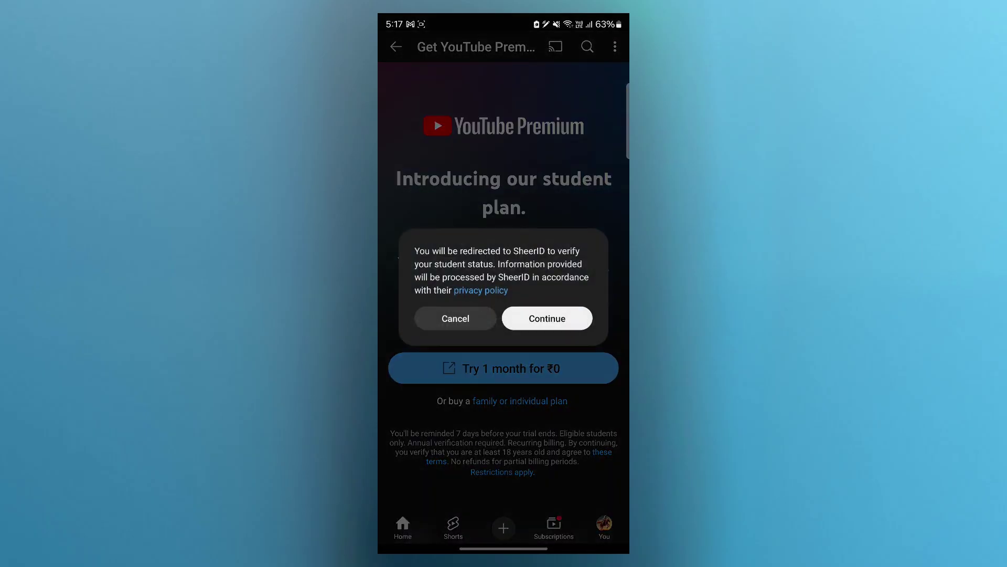
pyautogui.click(546, 318)
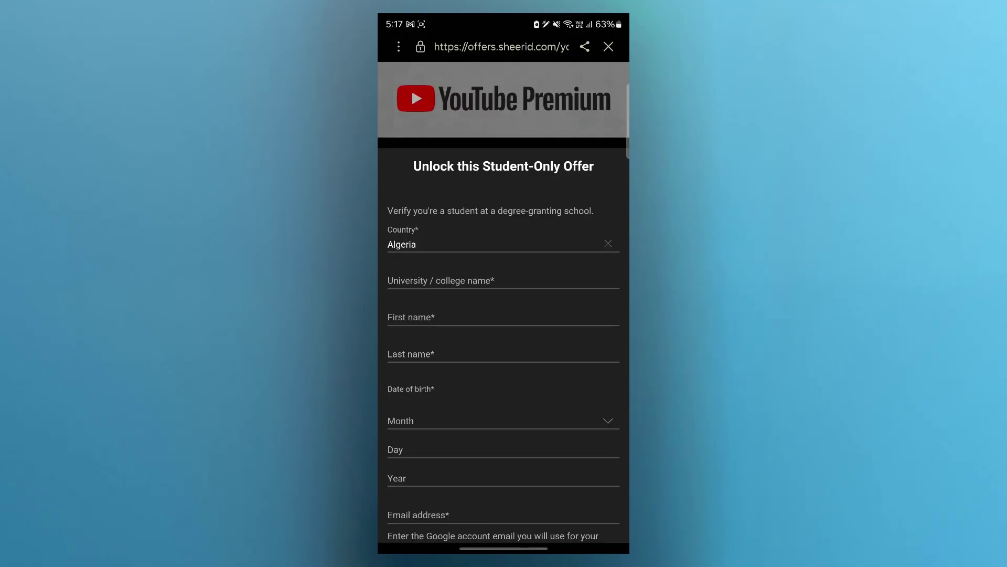
# Clear the Country field, choose India and Delhi University (New Delhi), and submit the form.
pyautogui.click(417, 245)
pyautogui.write('/')
pyautogui.click(417, 244)
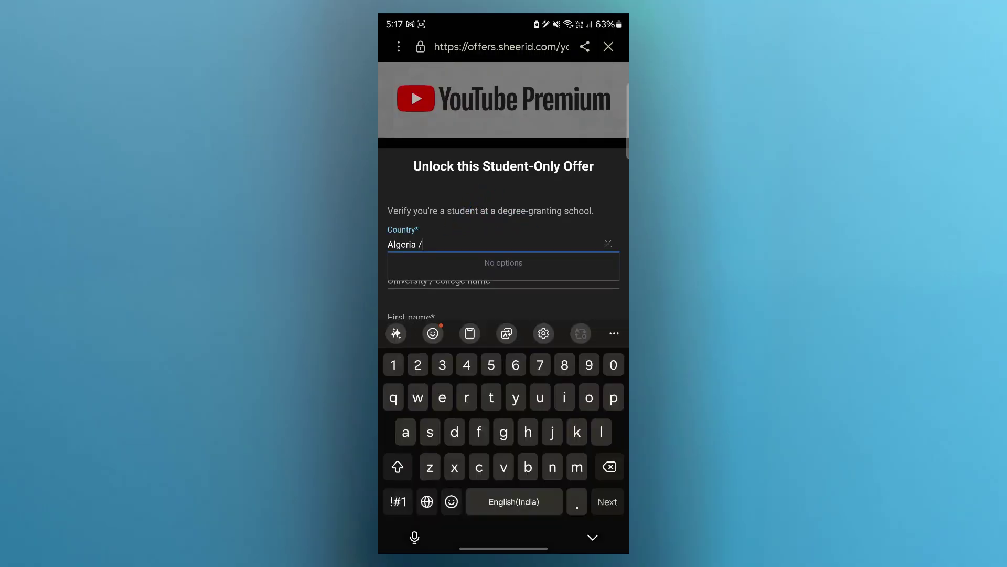
pyautogui.press('BackSpace')
pyautogui.press('BackSpace')
pyautogui.press('BackSpace')
pyautogui.press('BackSpace')
pyautogui.press('BackSpace')
pyautogui.press('BackSpace')
pyautogui.press('BackSpace')
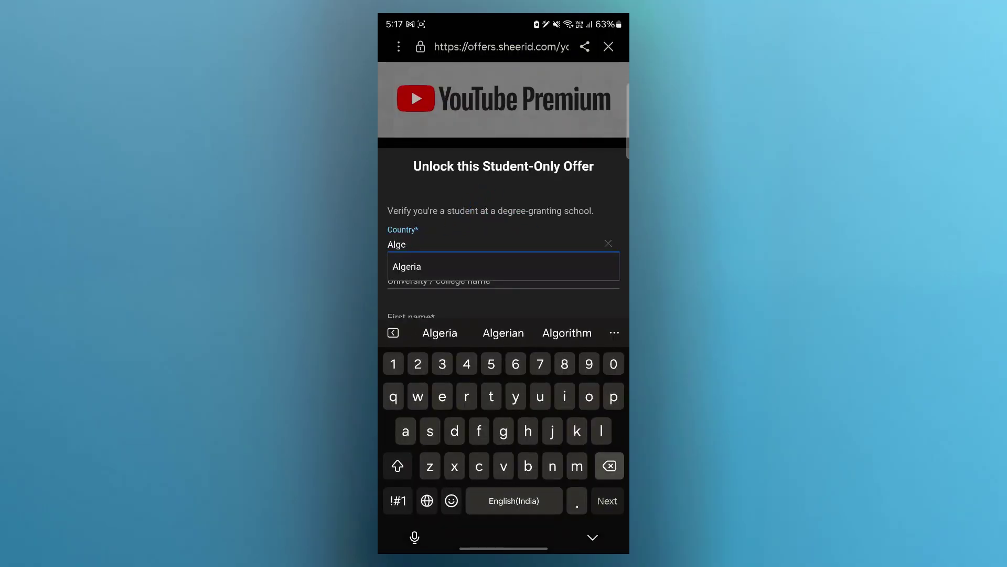
pyautogui.press('BackSpace')
pyautogui.press('BackSpace')
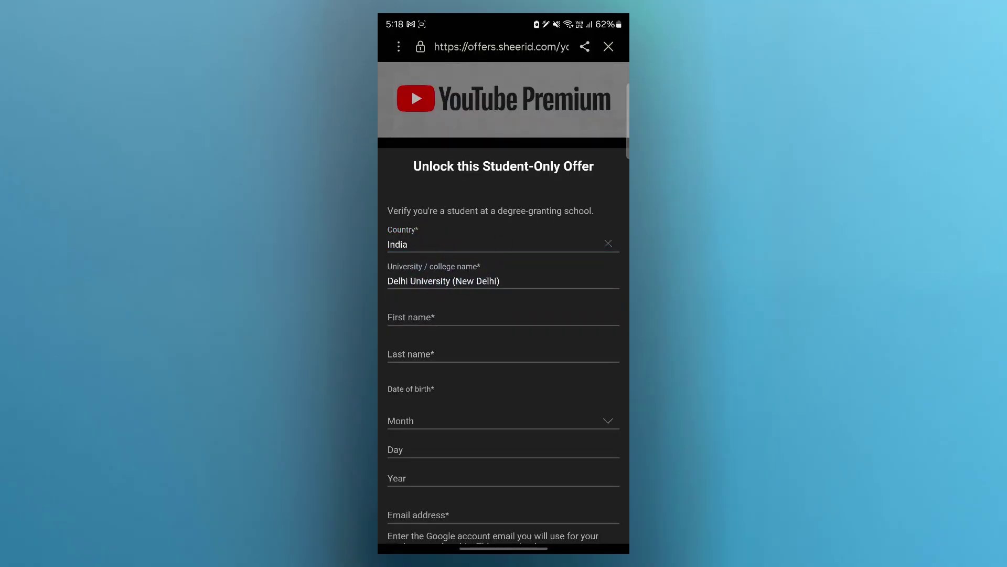
pyautogui.scroll(-4, 503, 315)
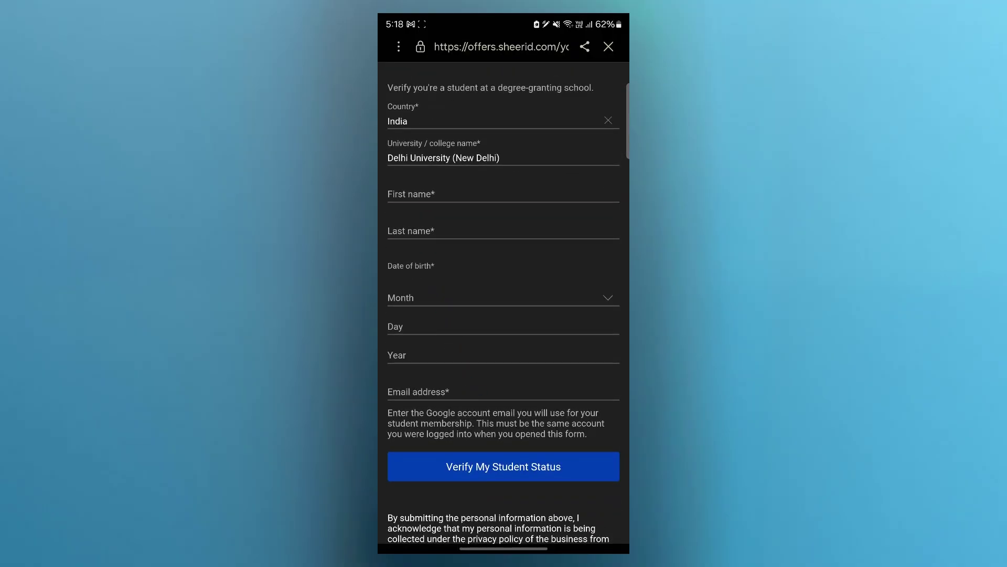
pyautogui.click(537, 472)
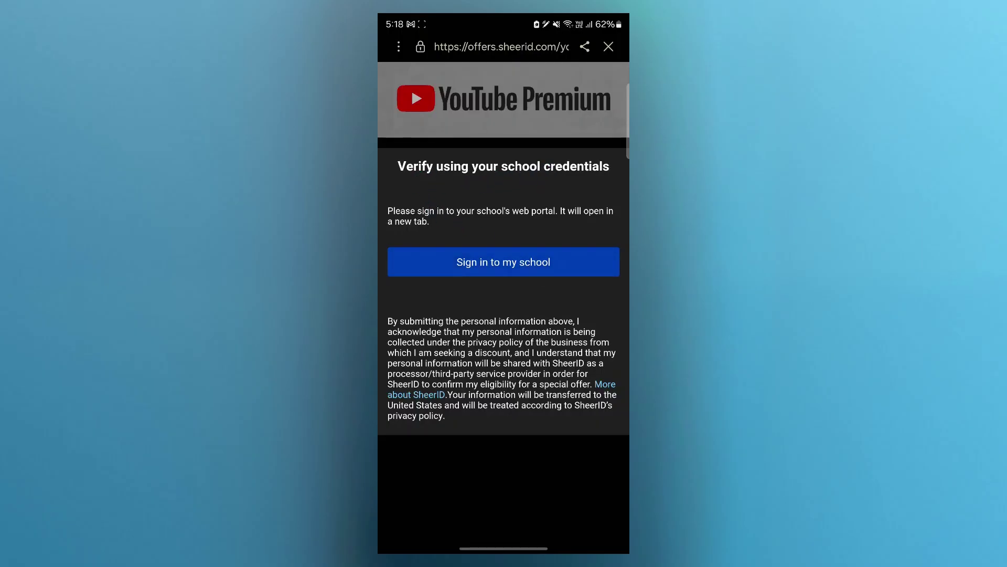
# Try 'Sign in to my school', then back out of the blank page.
pyautogui.click(517, 268)
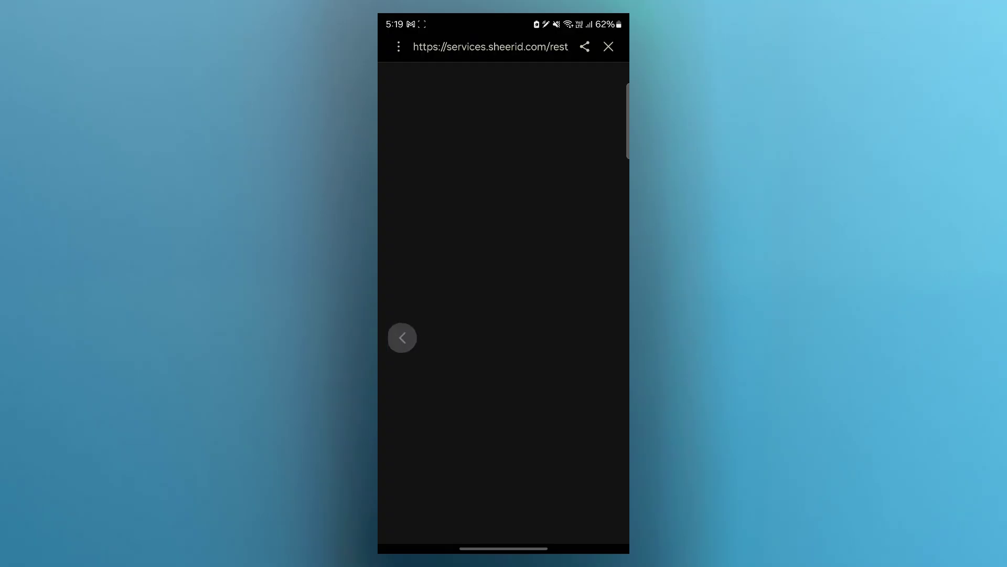
pyautogui.click(503, 297)
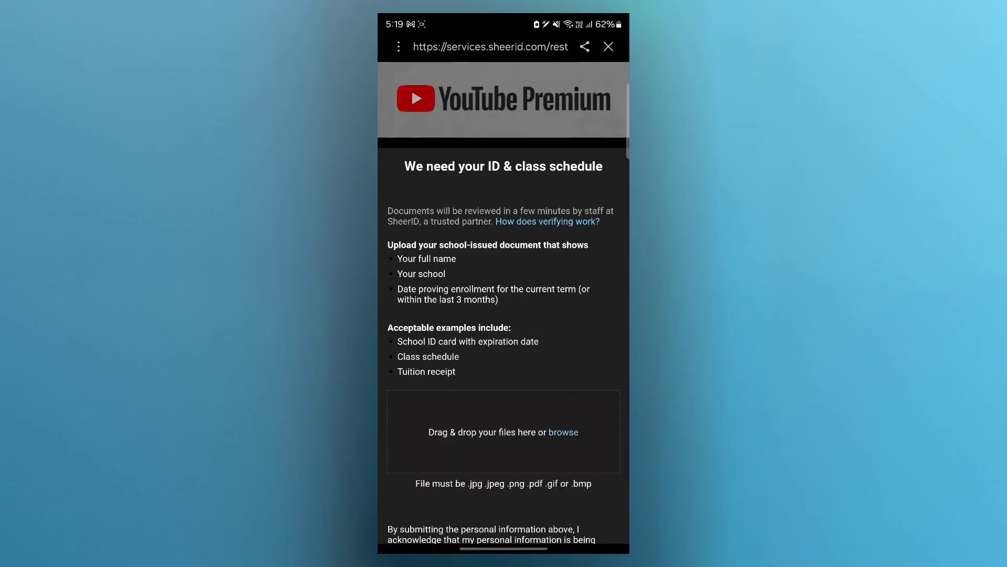
pyautogui.scroll(-3, 491, 344)
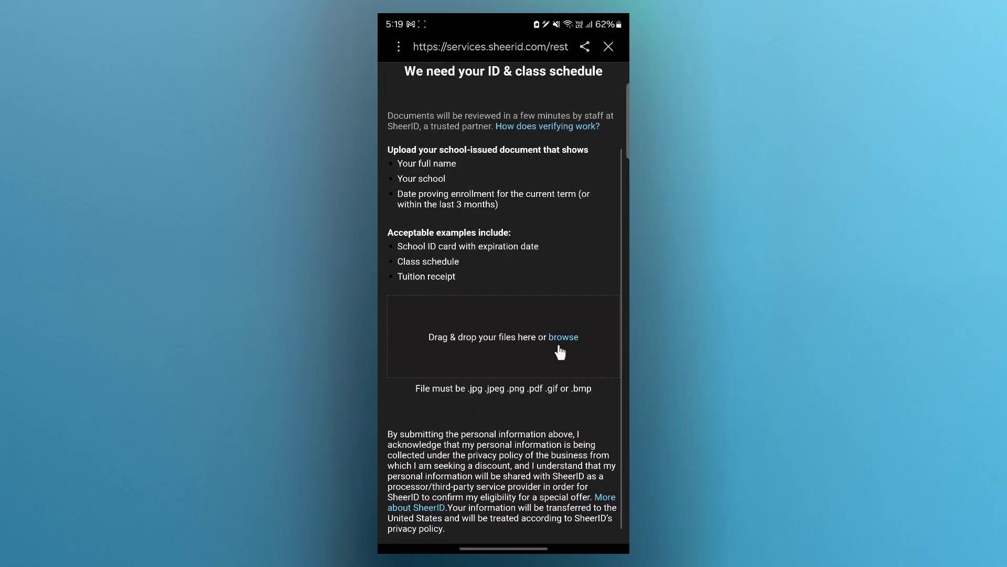
pyautogui.click(562, 336)
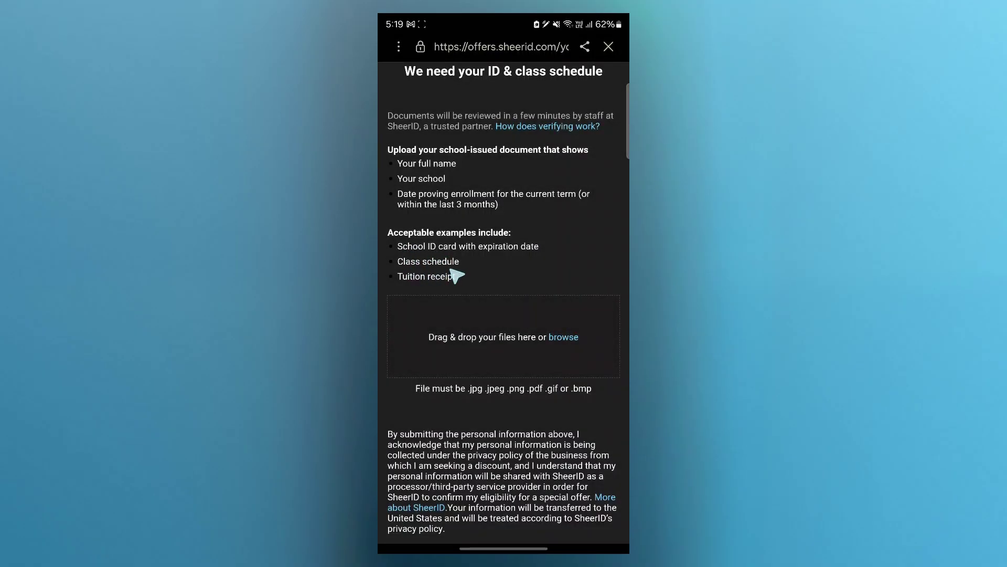
pyautogui.scroll(-1, 491, 318)
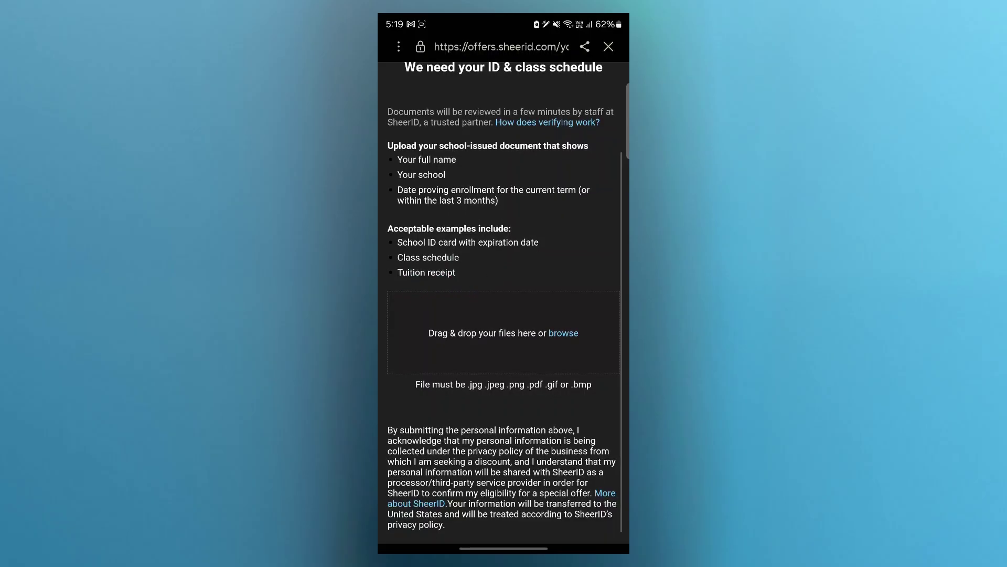
pyautogui.scroll(1, 504, 315)
pyautogui.scroll(-1, 504, 316)
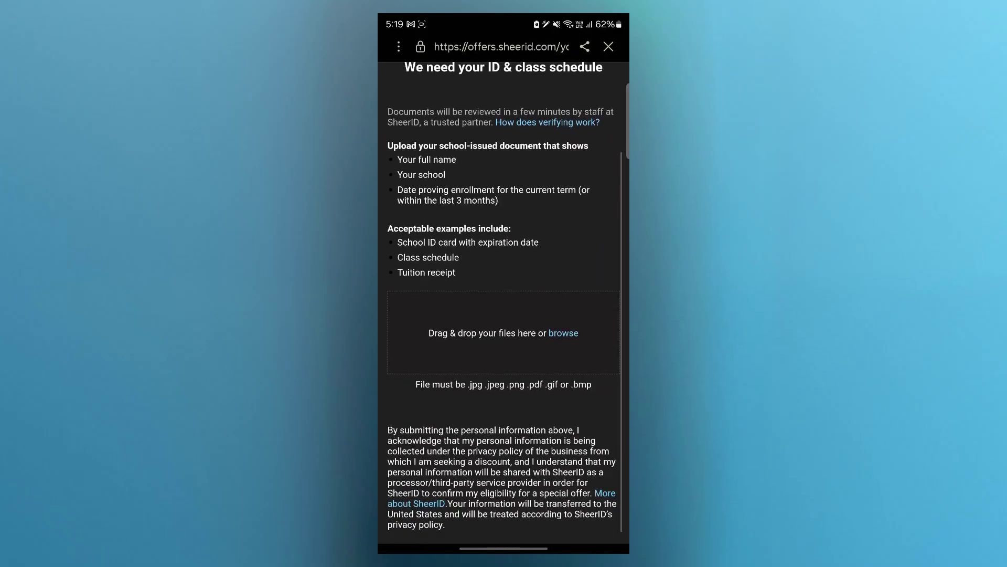